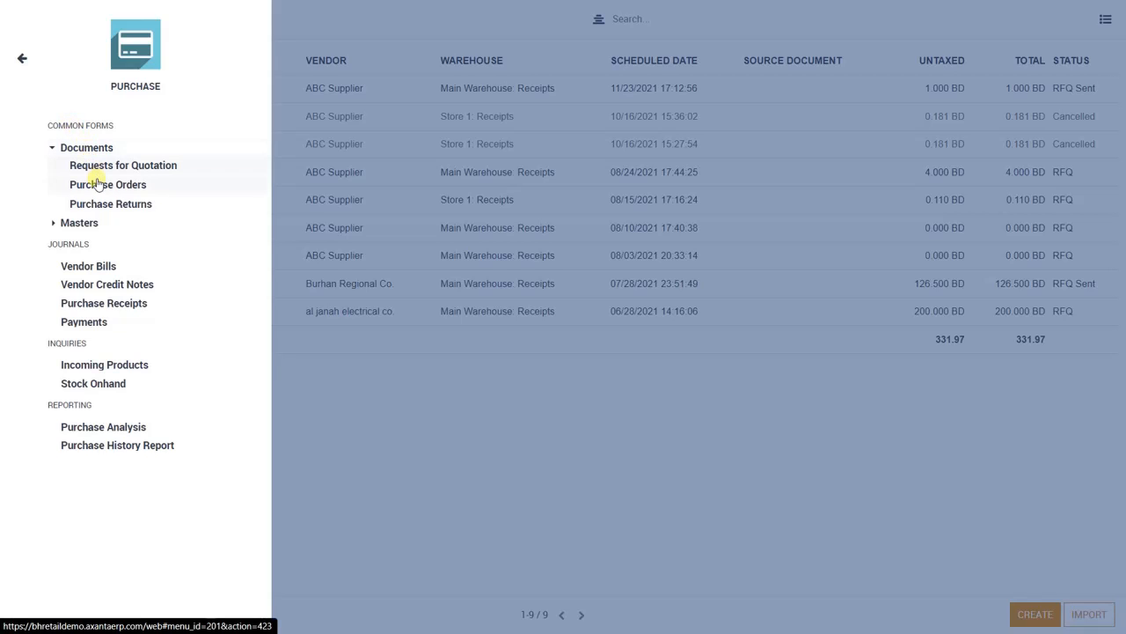
Step: Create a new purchase order and choose ABC Supplier as the vendor
{"action": "left_click", "coordinate": [97, 183]}
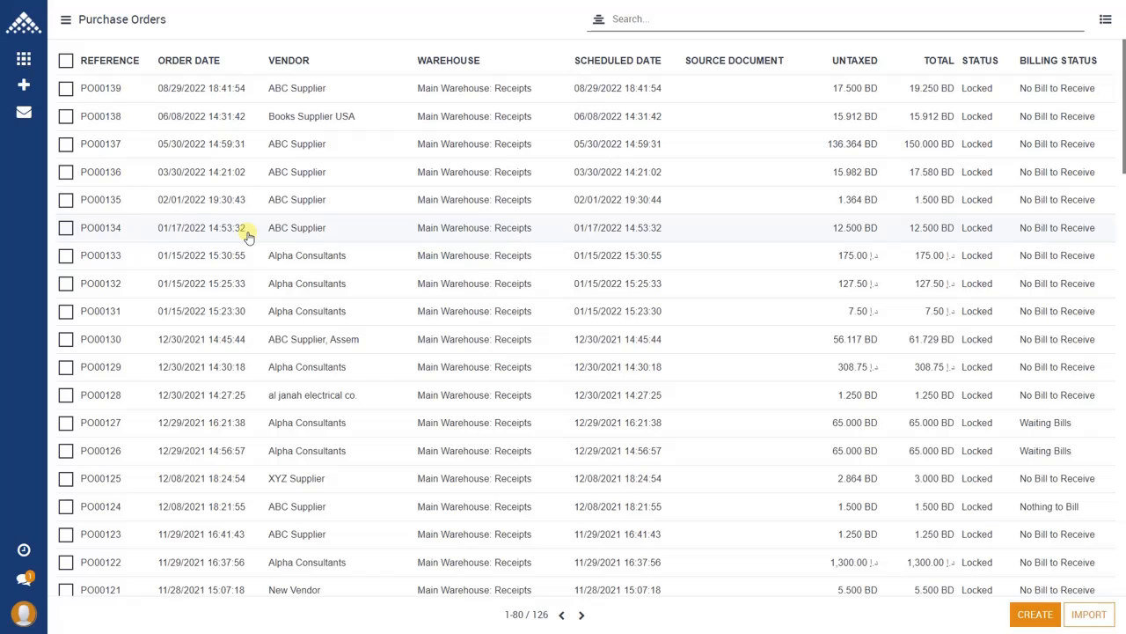
{"action": "left_click", "coordinate": [1035, 615]}
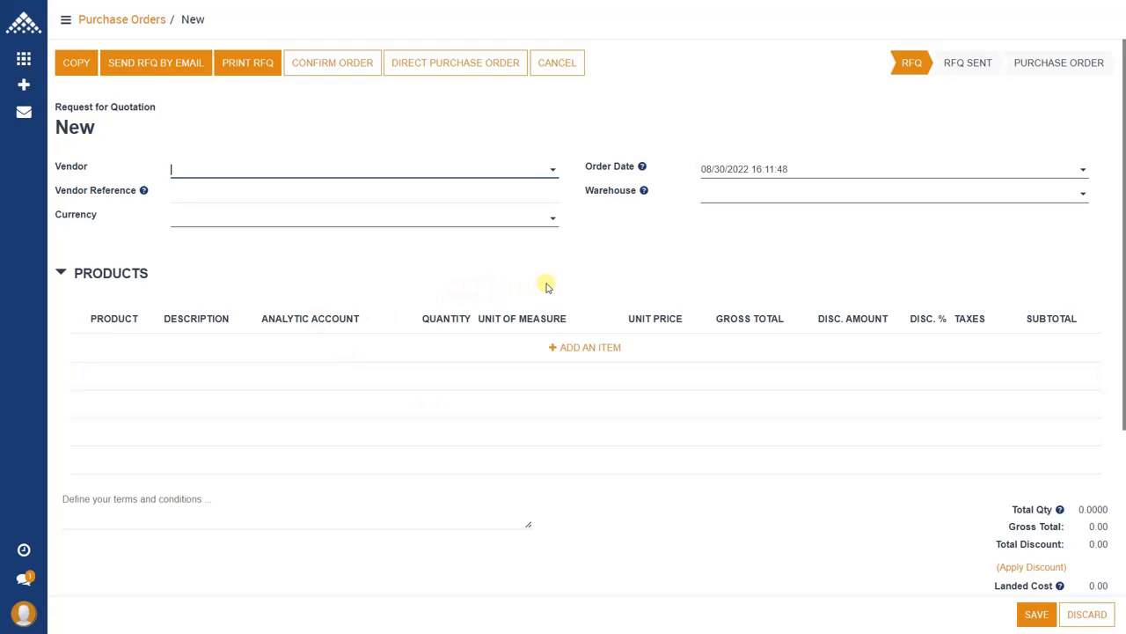
{"action": "left_click", "coordinate": [241, 167]}
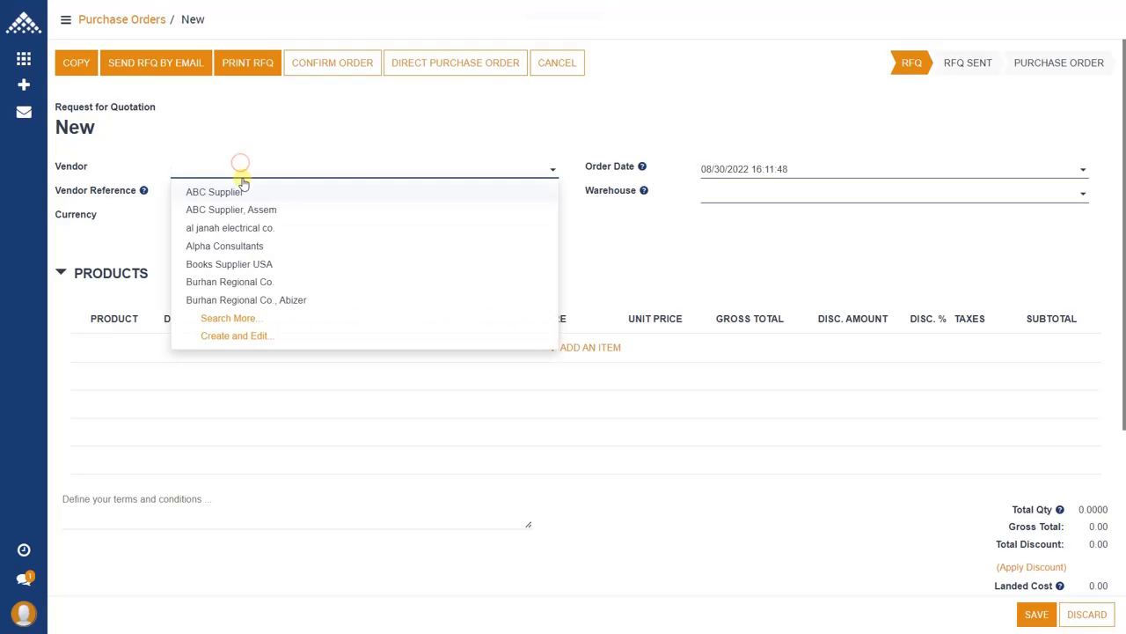
{"action": "left_click", "coordinate": [245, 192]}
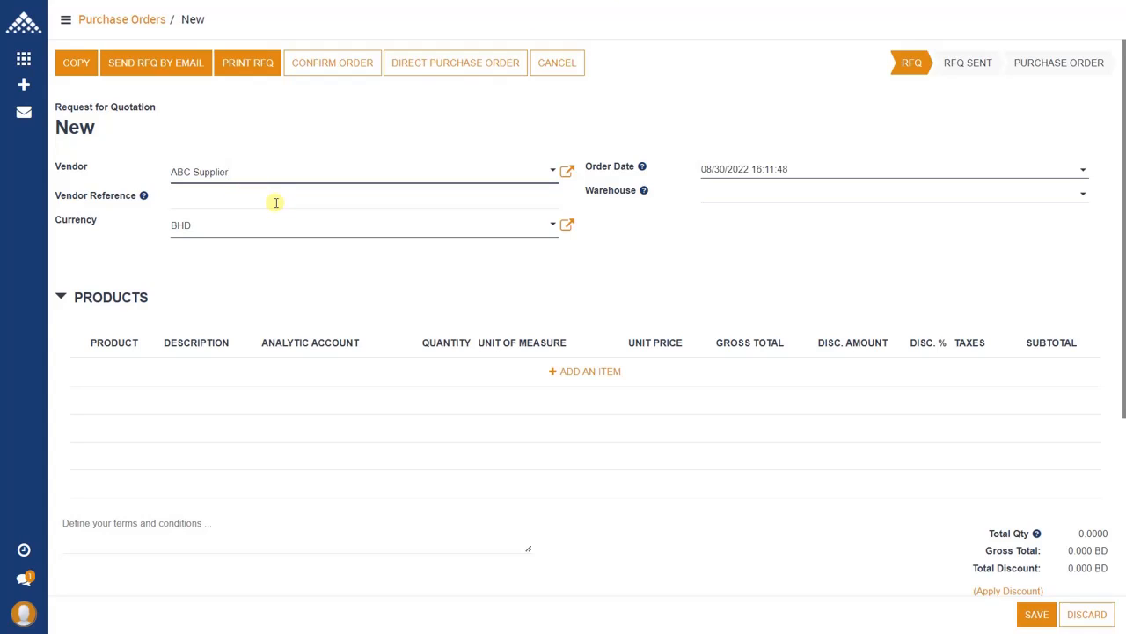
Step: Set the order's vendor reference to 1234 and its warehouse to Main Warehouse
{"action": "left_click", "coordinate": [275, 203]}
{"action": "type", "text": "123"}
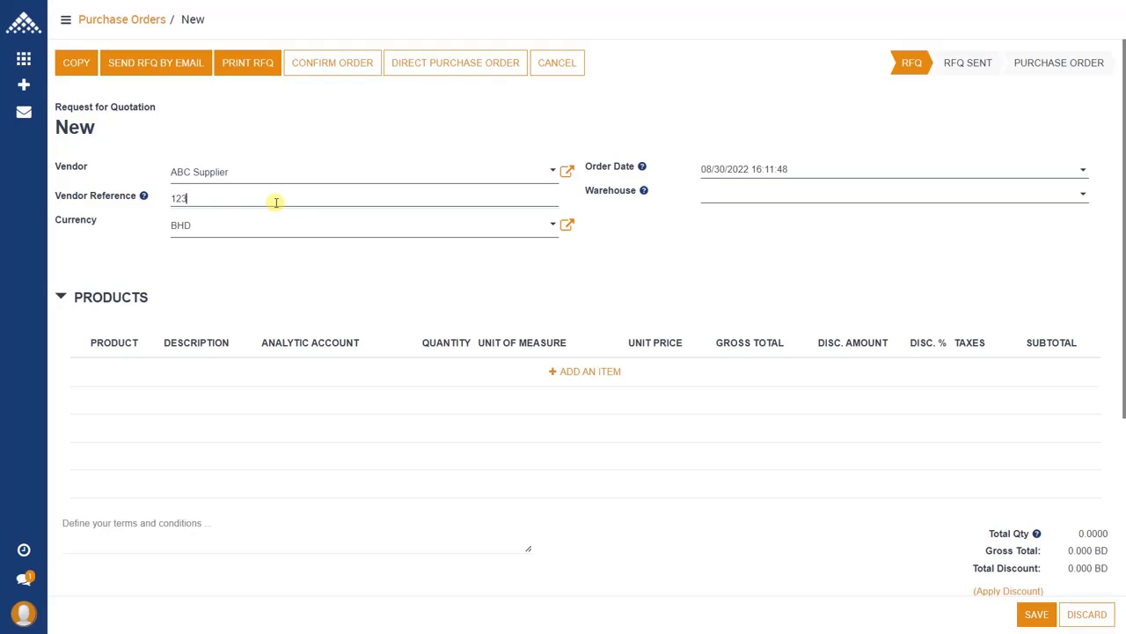
{"action": "type", "text": "4"}
{"action": "left_click", "coordinate": [819, 197]}
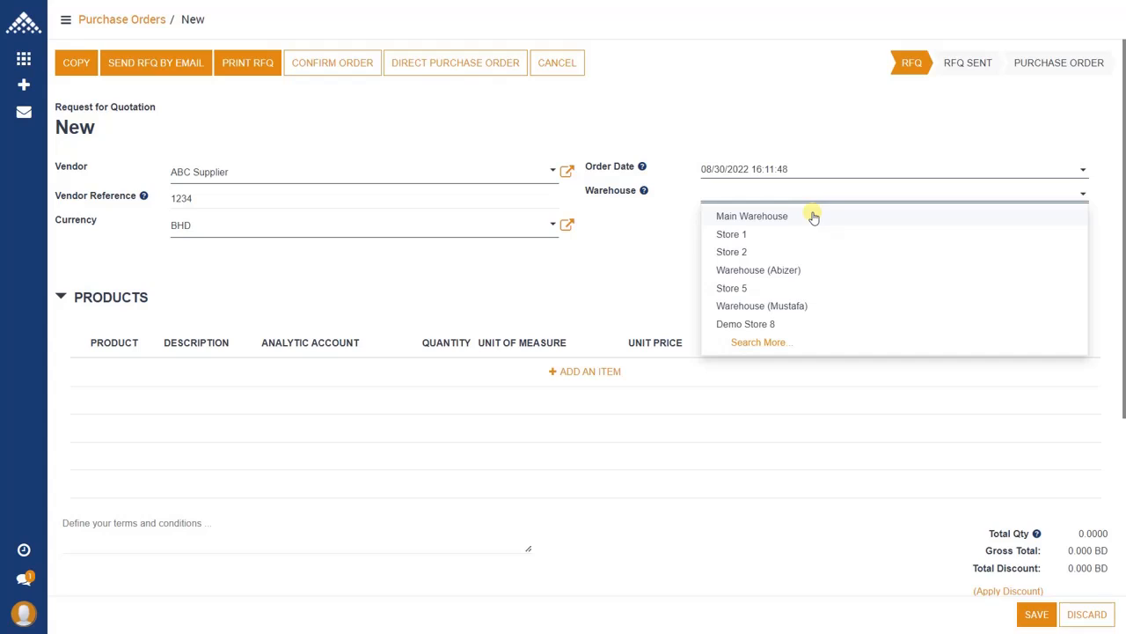
{"action": "left_click", "coordinate": [812, 219]}
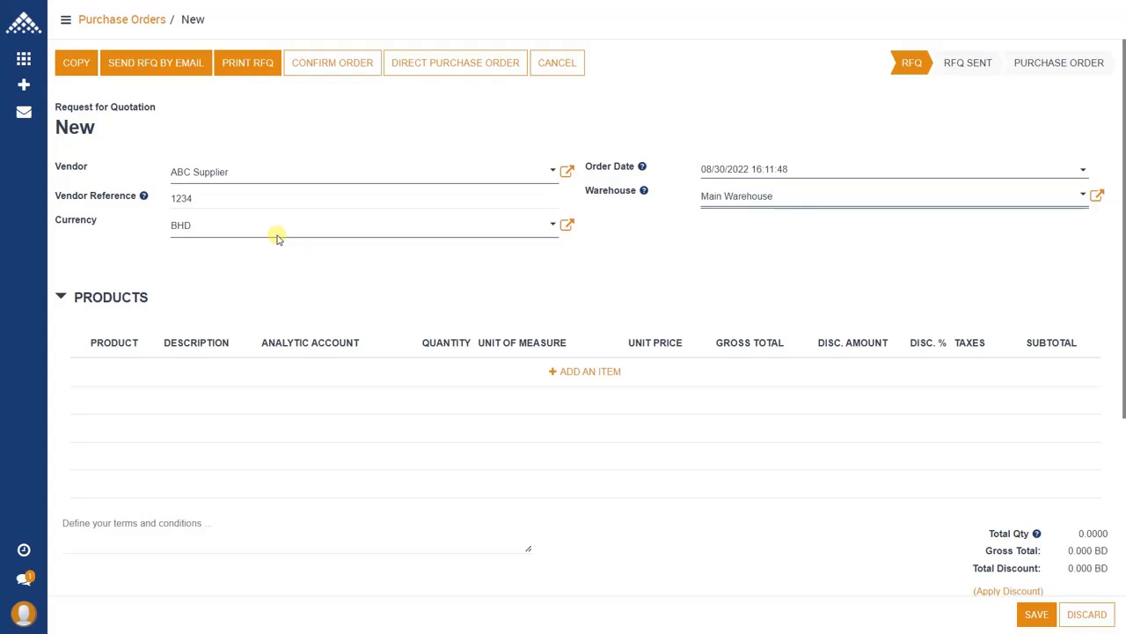
Step: Change ABC Supplier's supplier currency to AED in its vendor record and save the record
{"action": "left_click", "coordinate": [568, 172]}
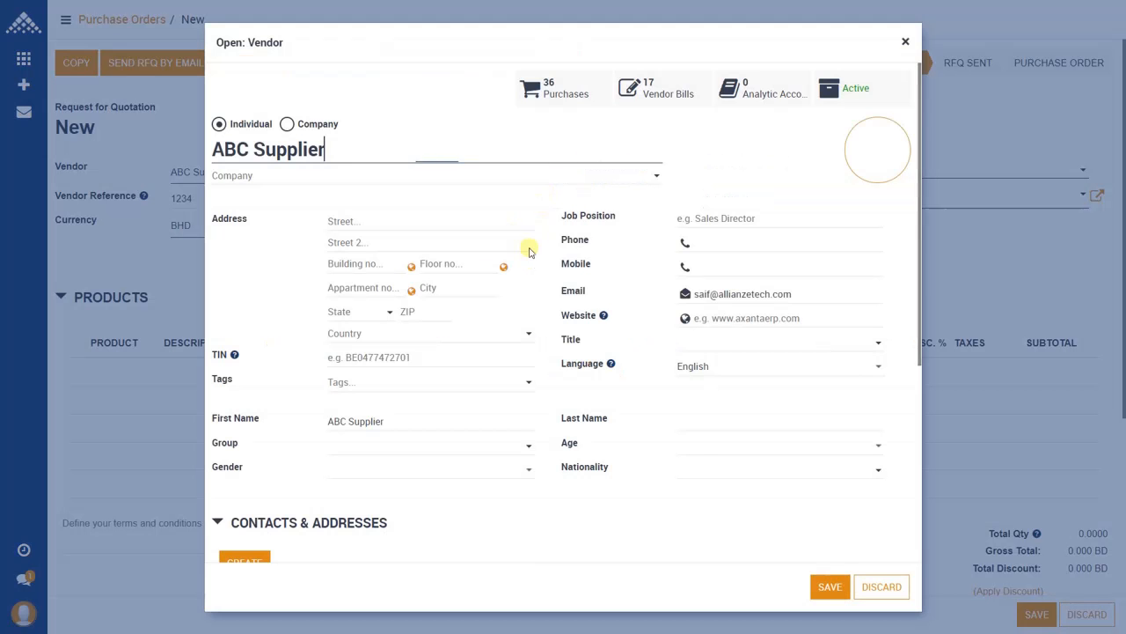
{"action": "scroll", "coordinate": [528, 255], "scroll_direction": "down", "scroll_amount": 4}
{"action": "left_click", "coordinate": [289, 402]}
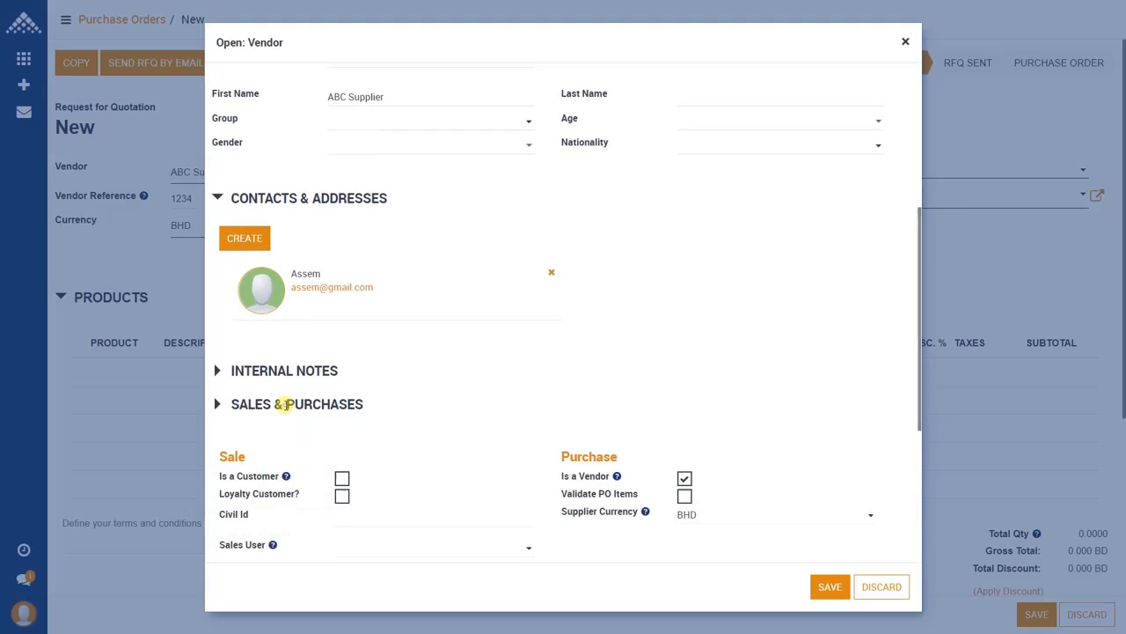
{"action": "scroll", "coordinate": [464, 397], "scroll_direction": "down", "scroll_amount": 2}
{"action": "scroll", "coordinate": [464, 398], "scroll_direction": "down", "scroll_amount": 1}
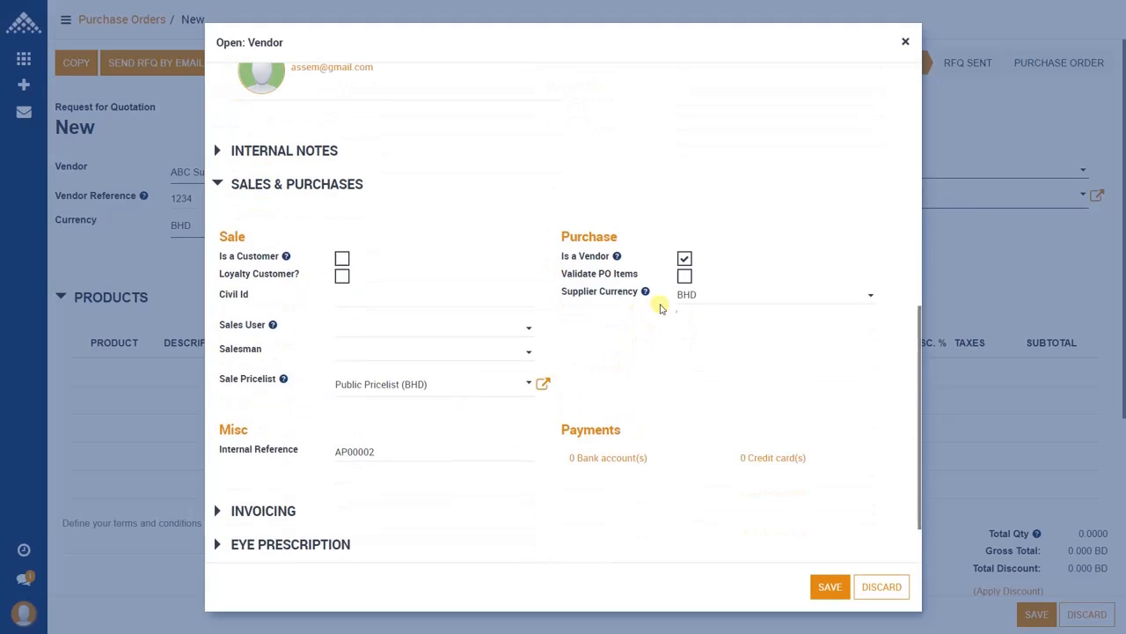
{"action": "left_click", "coordinate": [718, 296]}
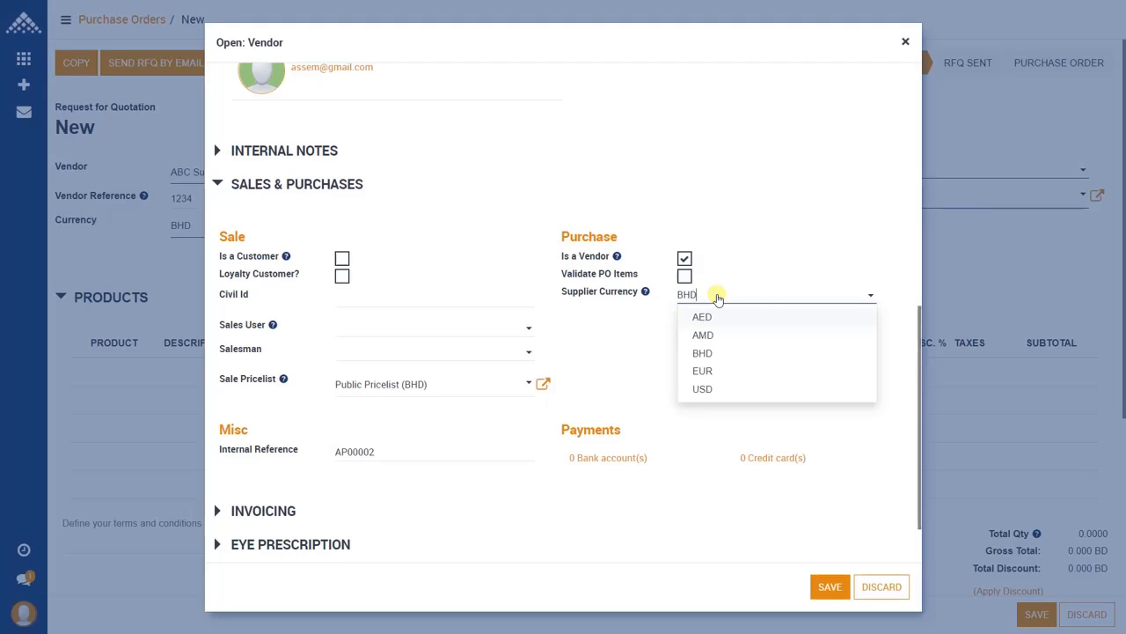
{"action": "left_click", "coordinate": [721, 314]}
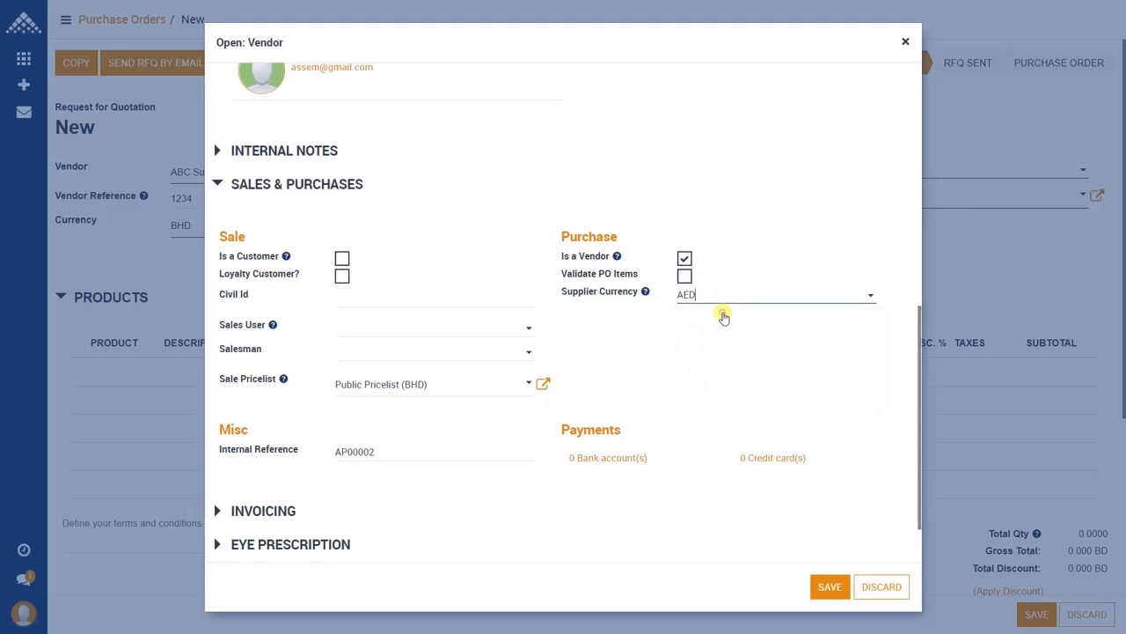
{"action": "left_click", "coordinate": [830, 587]}
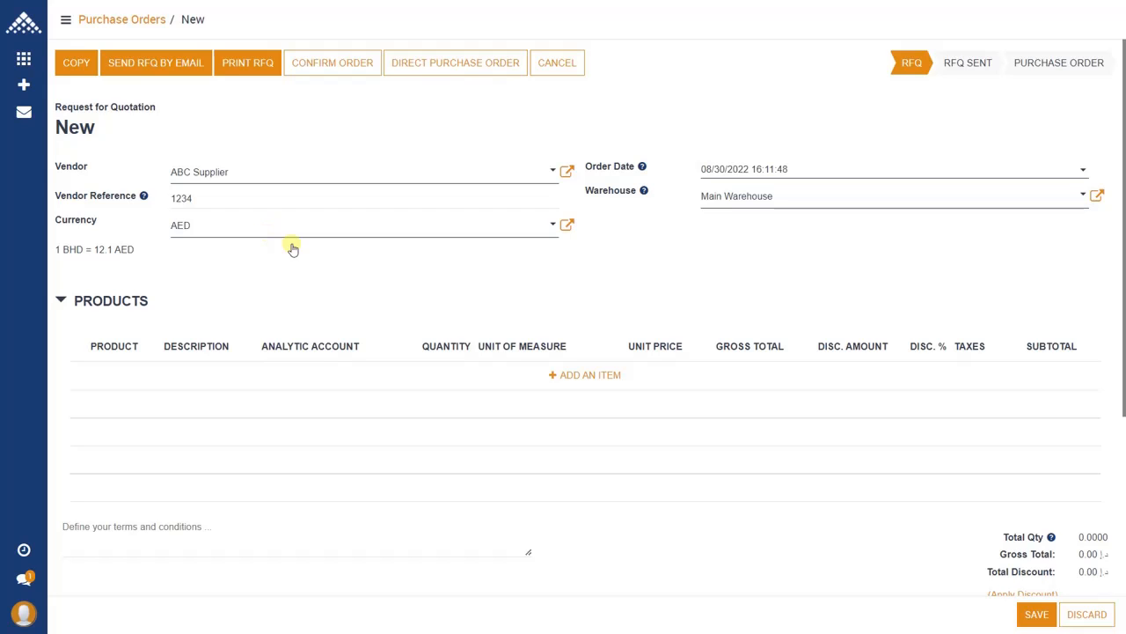
Step: Set the purchase order's currency to BHD
{"action": "scroll", "coordinate": [620, 387], "scroll_direction": "down", "scroll_amount": 3}
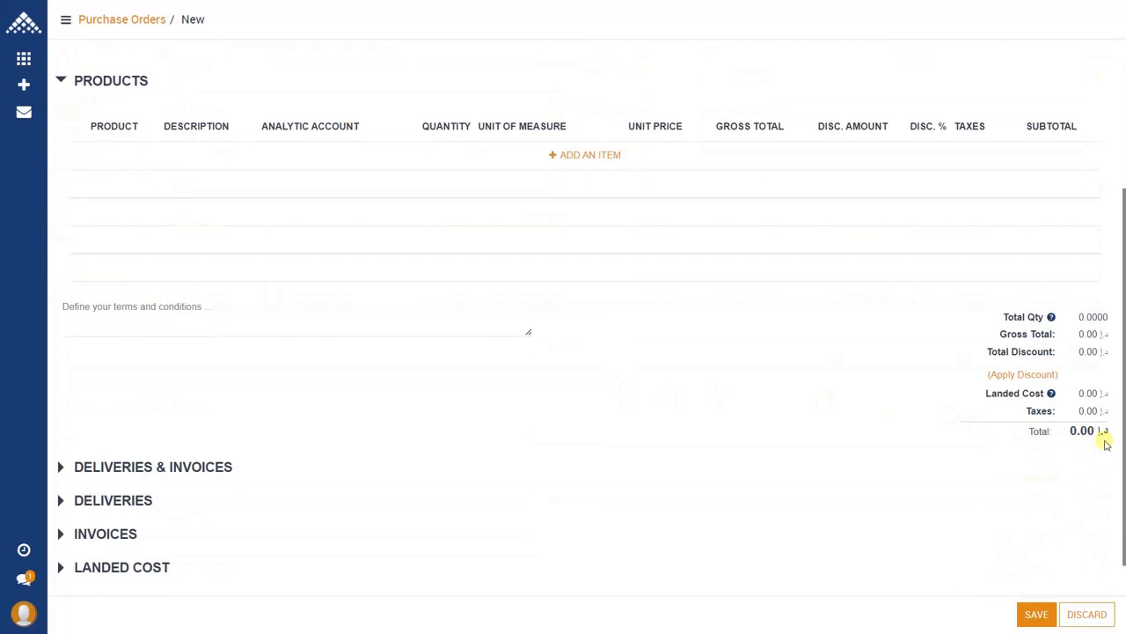
{"action": "scroll", "coordinate": [633, 431], "scroll_direction": "up", "scroll_amount": 3}
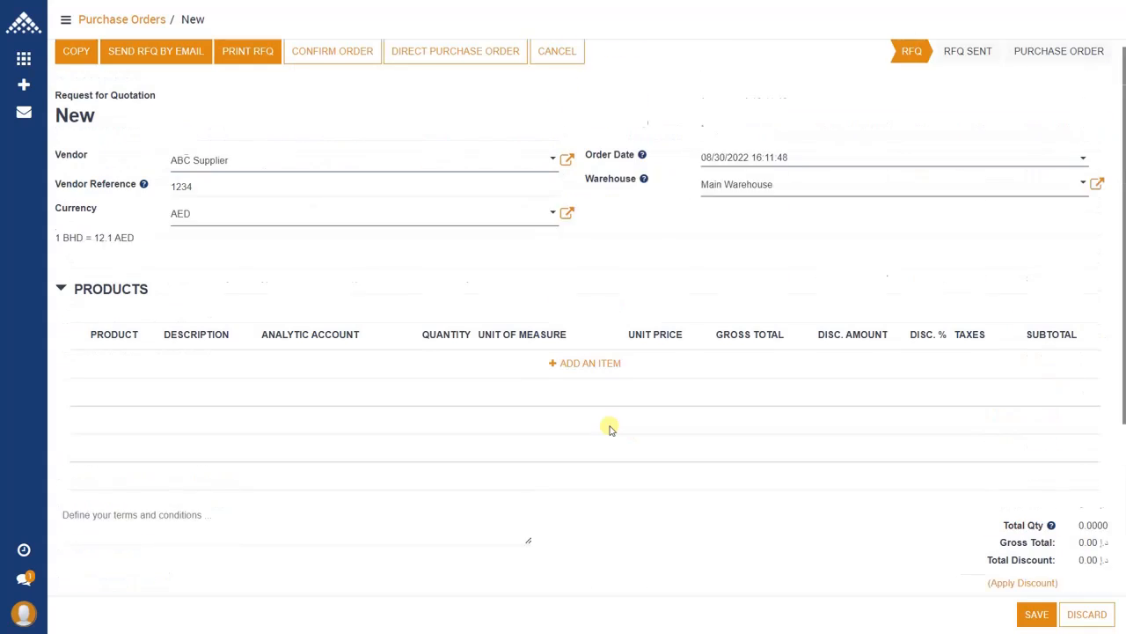
{"action": "left_click", "coordinate": [458, 234]}
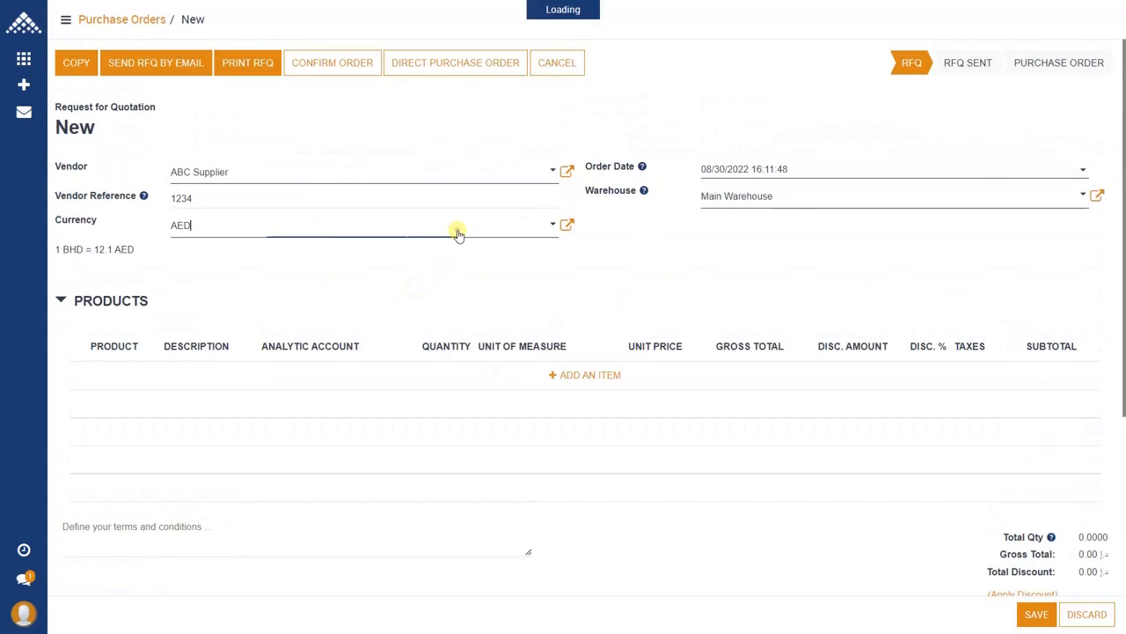
{"action": "left_click", "coordinate": [227, 288]}
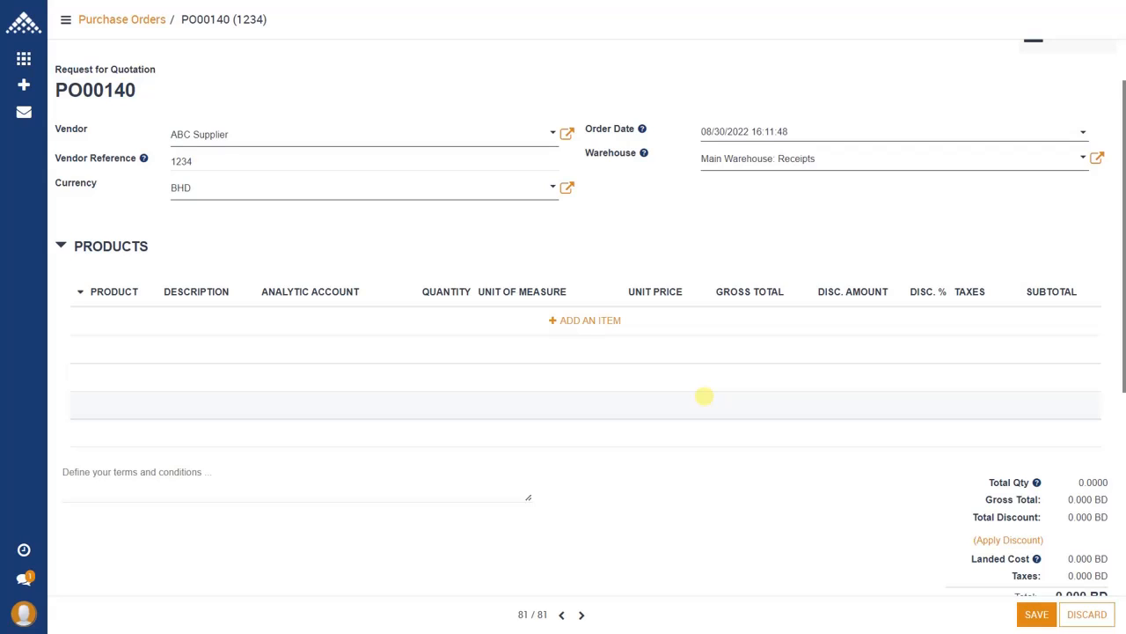
Step: Add a product line for [100005] Popsockets Swarovski Crystal Silver with quantity 5 and Dozen(s) as the unit of measure
{"action": "left_click", "coordinate": [608, 331]}
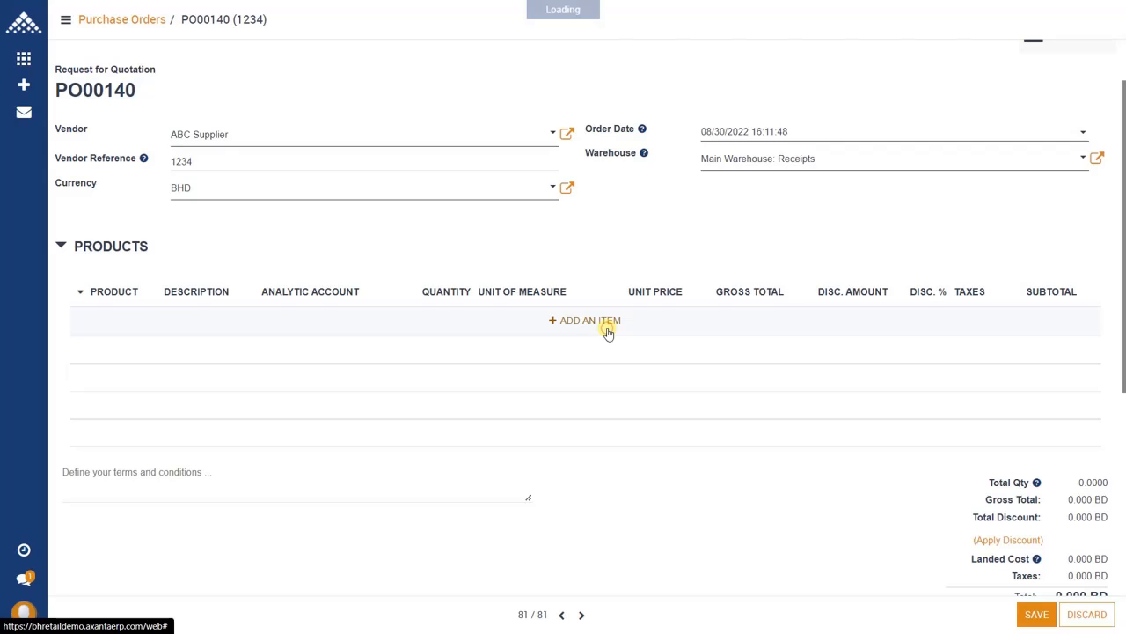
{"action": "left_click", "coordinate": [117, 323]}
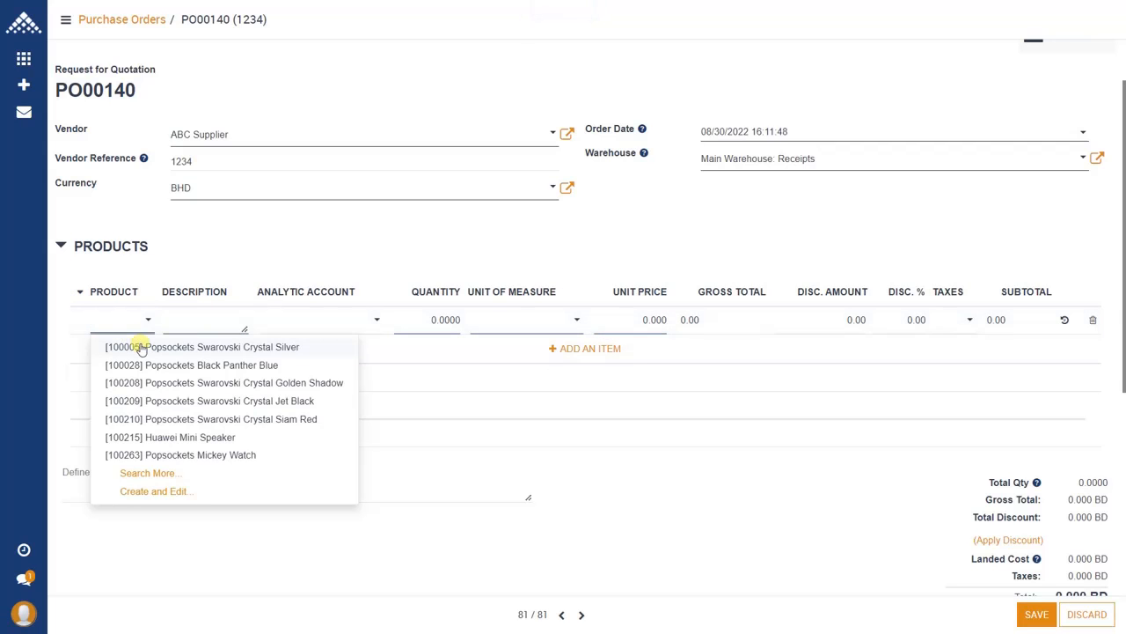
{"action": "left_click", "coordinate": [141, 347]}
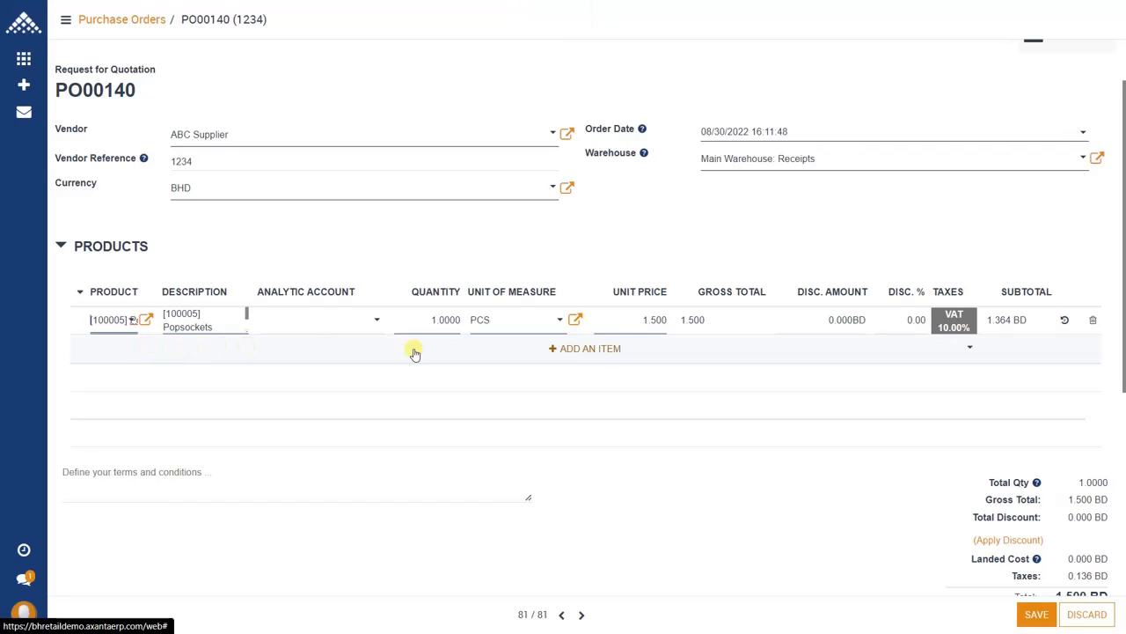
{"action": "left_click_drag", "start_coordinate": [427, 319], "coordinate": [459, 327]}
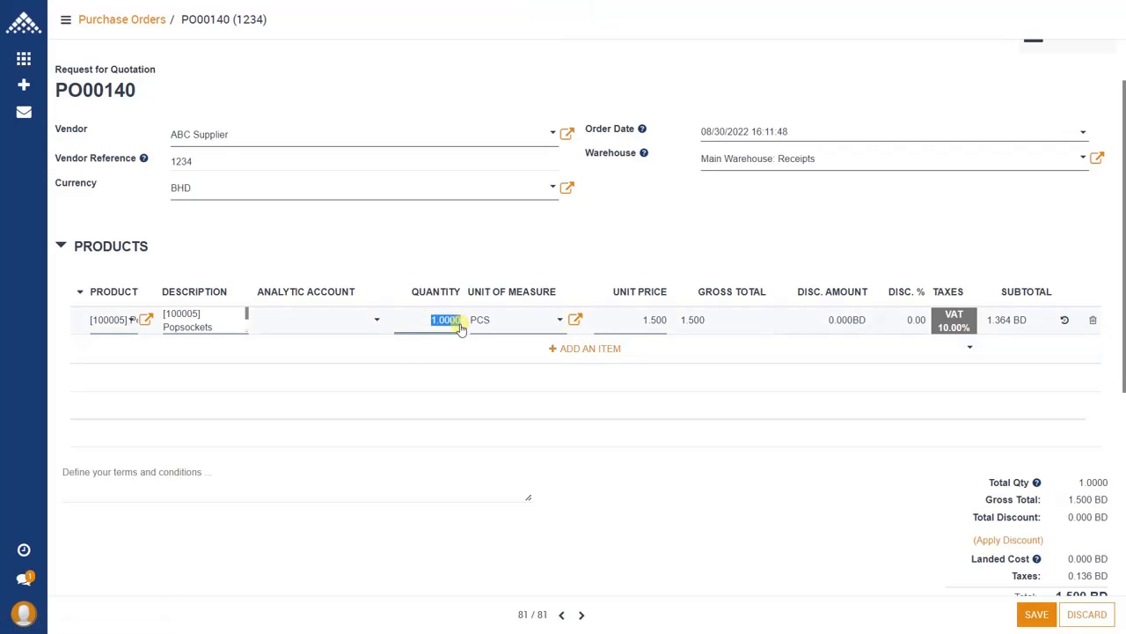
{"action": "type", "text": "5"}
{"action": "left_click", "coordinate": [616, 326]}
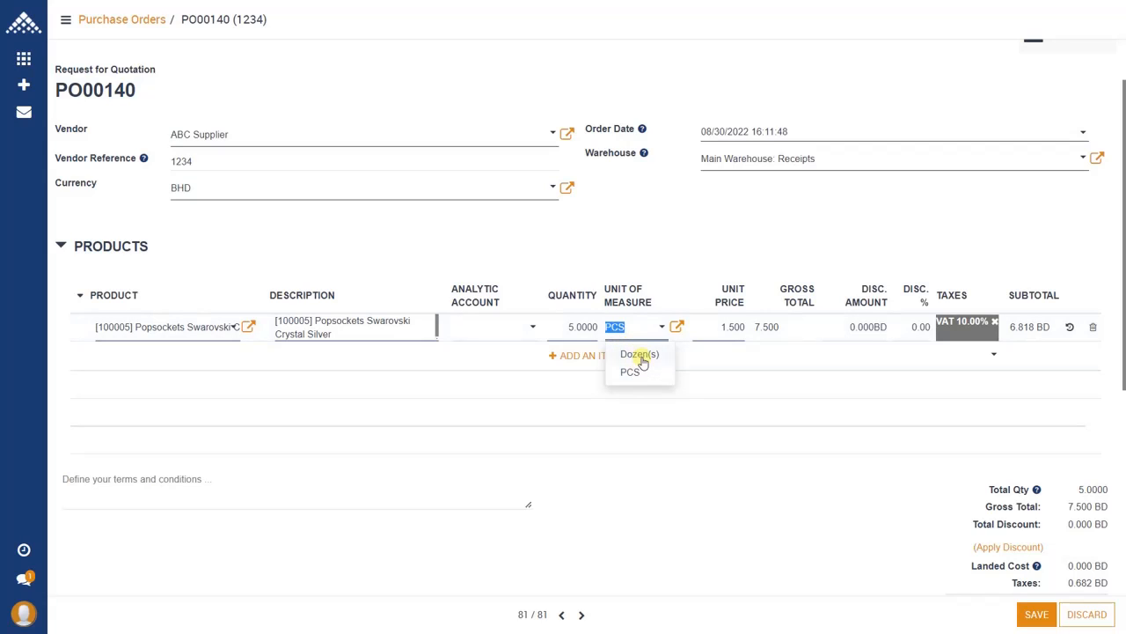
{"action": "left_click", "coordinate": [641, 355]}
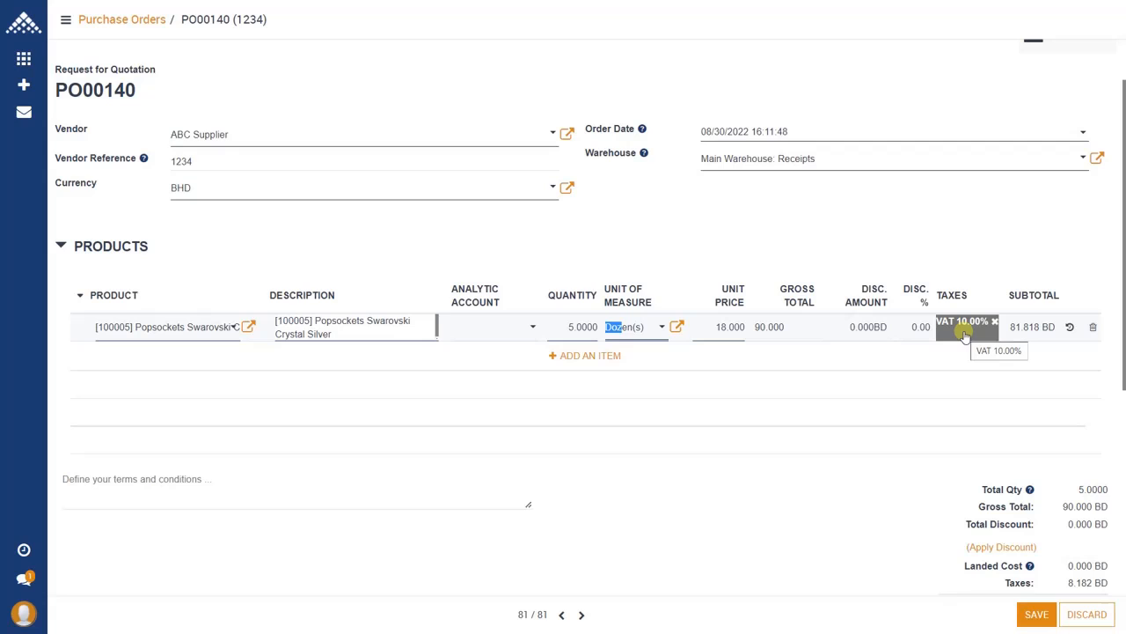
{"action": "left_click", "coordinate": [995, 321]}
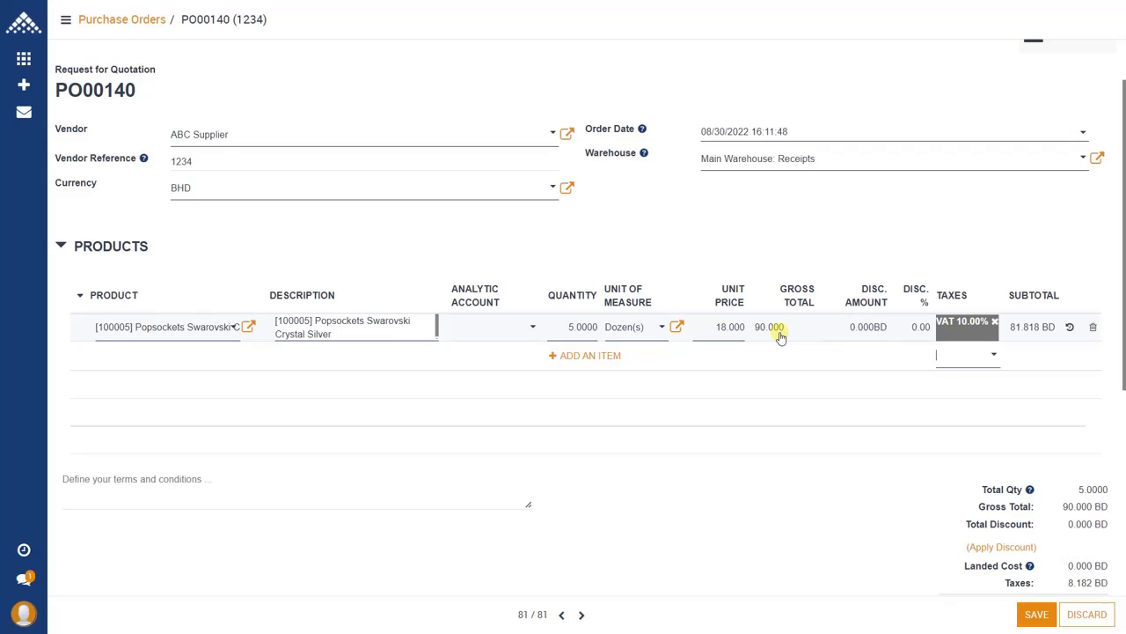
Step: Add a second line for [100005] Popsockets Swarovski Crystal Silver, keeping its default quantity and unit
{"action": "left_click", "coordinate": [621, 363]}
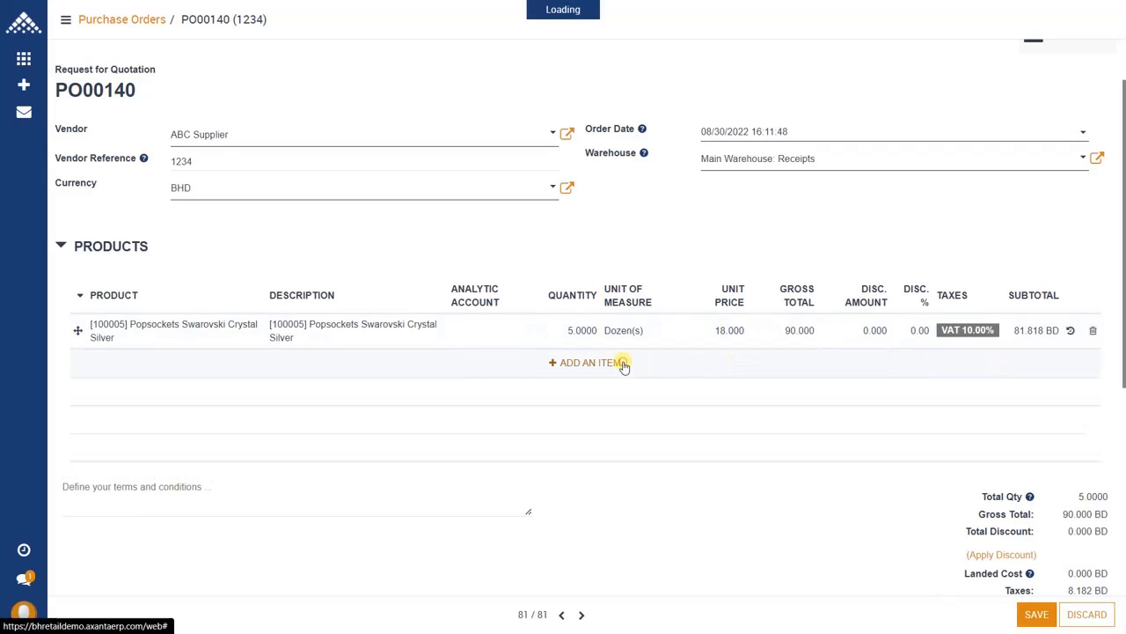
{"action": "left_click", "coordinate": [137, 364]}
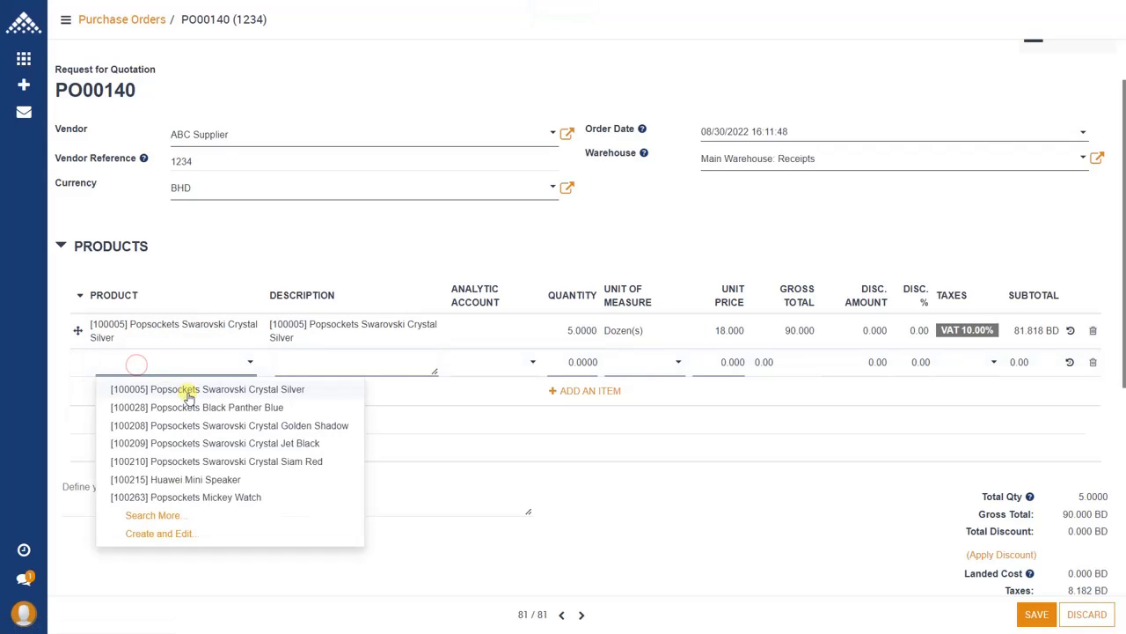
{"action": "left_click", "coordinate": [187, 393]}
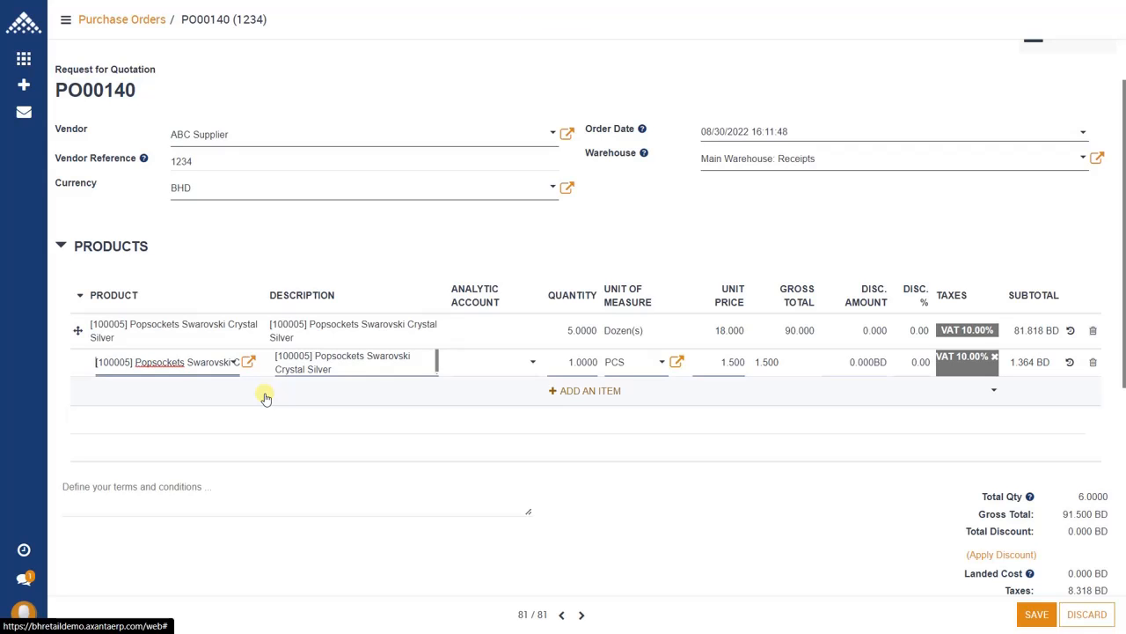
{"action": "scroll", "coordinate": [704, 500], "scroll_direction": "down", "scroll_amount": 3}
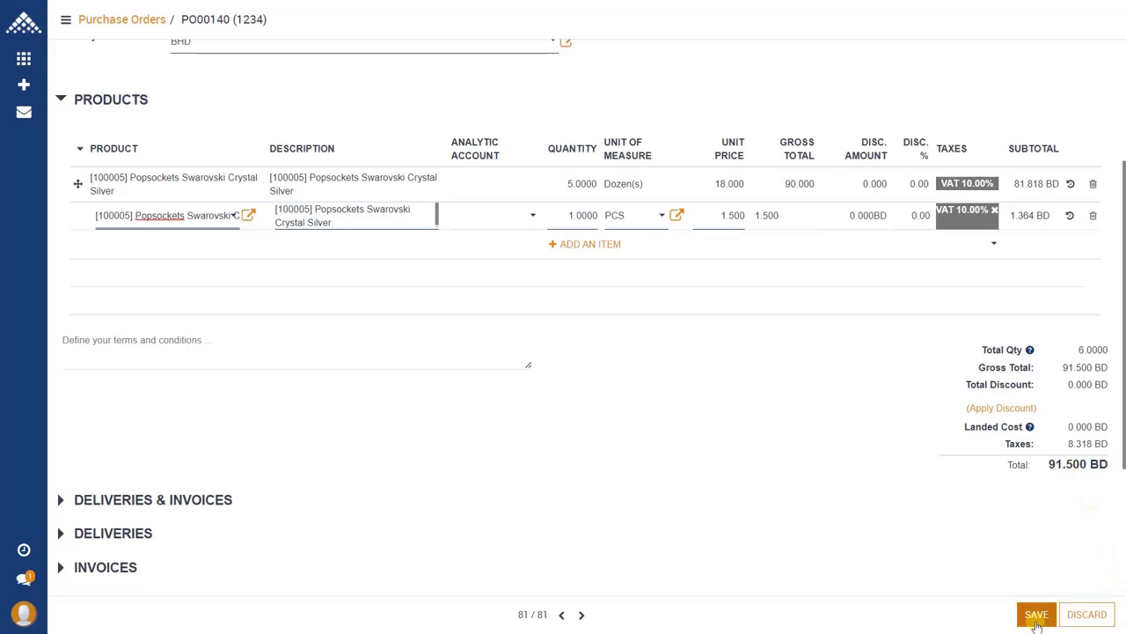
Step: Save the quotation request and execute it as a direct purchase order
{"action": "left_click", "coordinate": [1036, 616]}
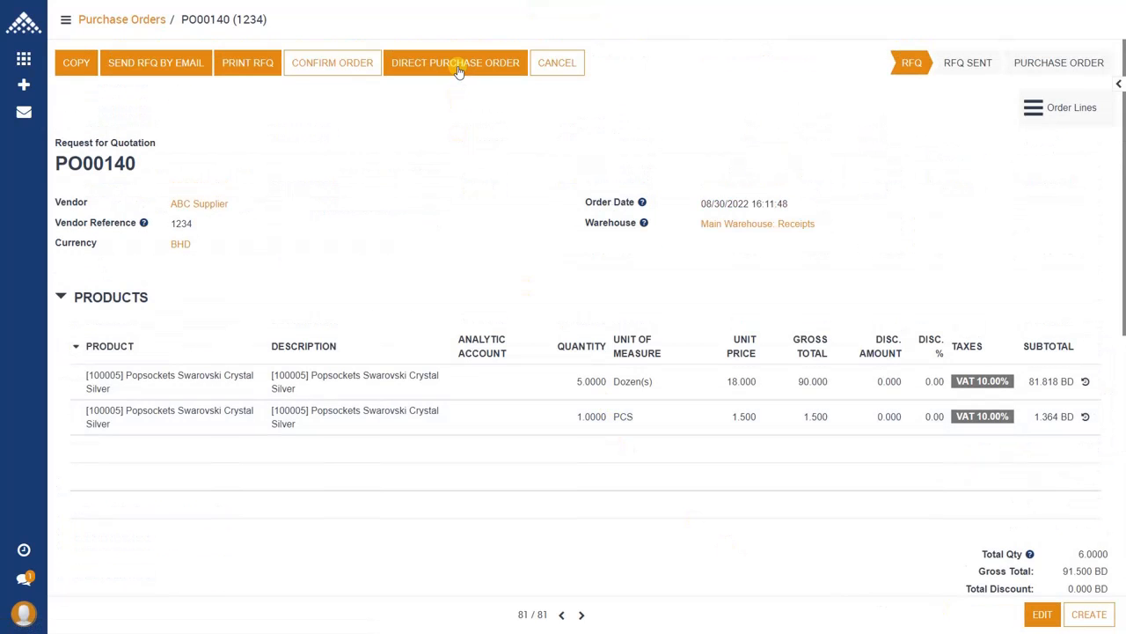
{"action": "left_click", "coordinate": [458, 71]}
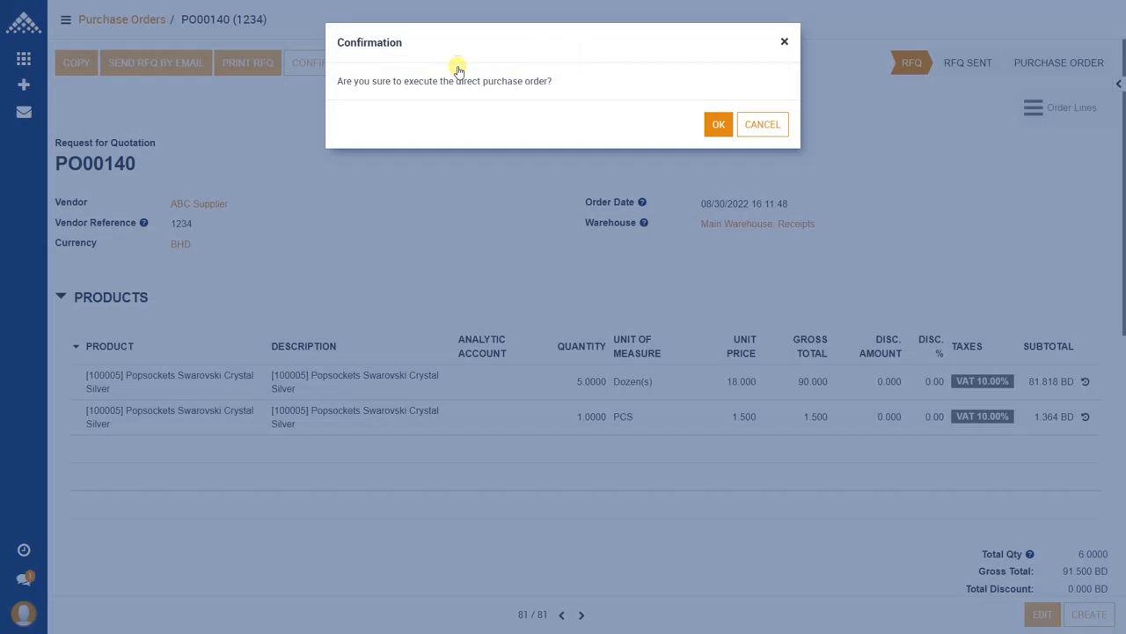
{"action": "left_click", "coordinate": [713, 134]}
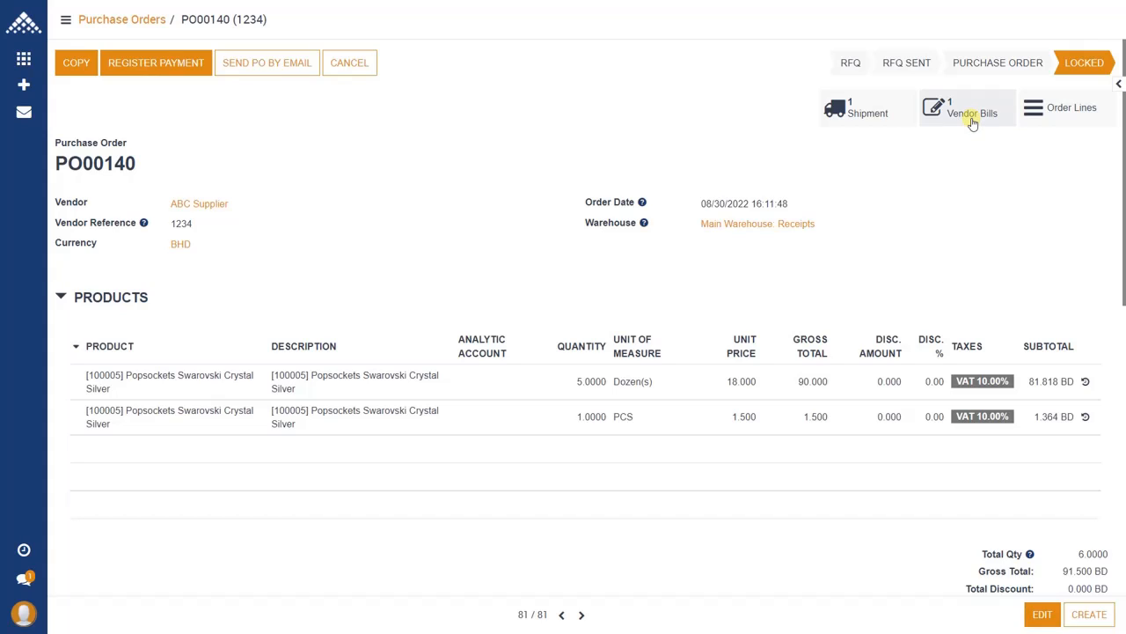
Step: Review the order's shipment and the shipment's journal entries, and return to the purchase order
{"action": "left_click", "coordinate": [868, 114]}
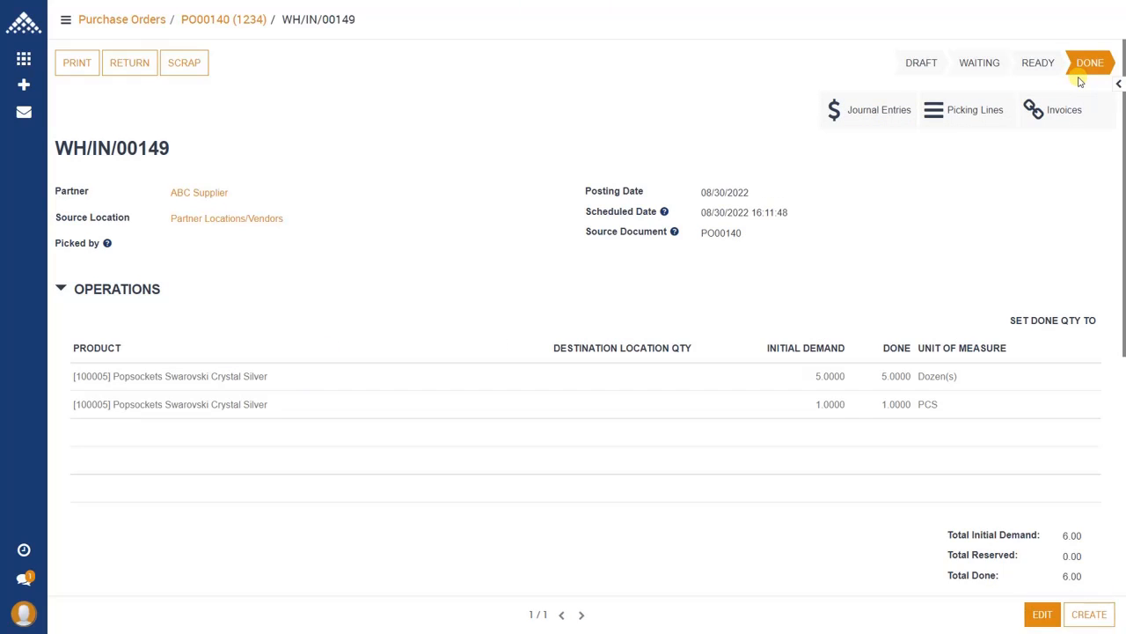
{"action": "left_click", "coordinate": [874, 123]}
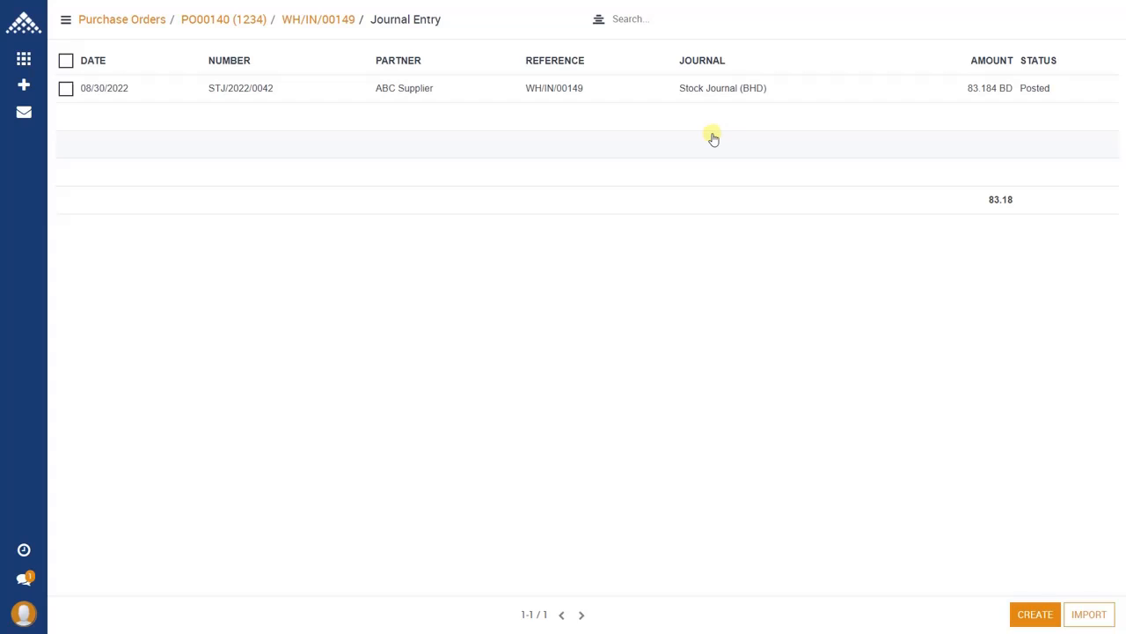
{"action": "left_click", "coordinate": [228, 26]}
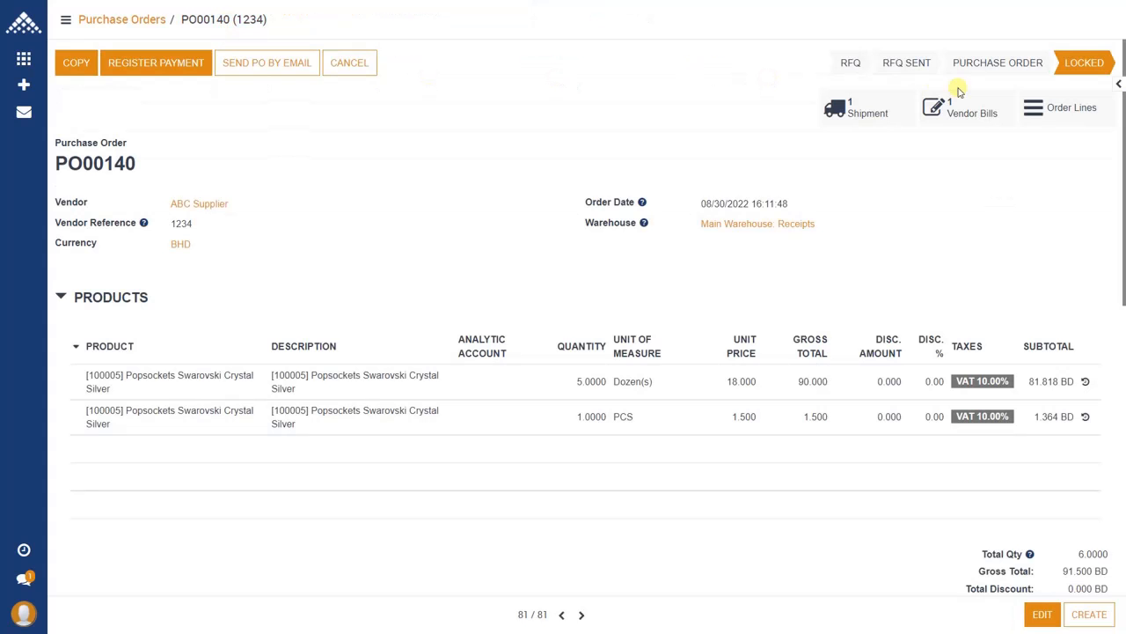
Step: Review the order's vendor bill and the bill's journal entries, and go back to the purchase order
{"action": "left_click", "coordinate": [969, 113]}
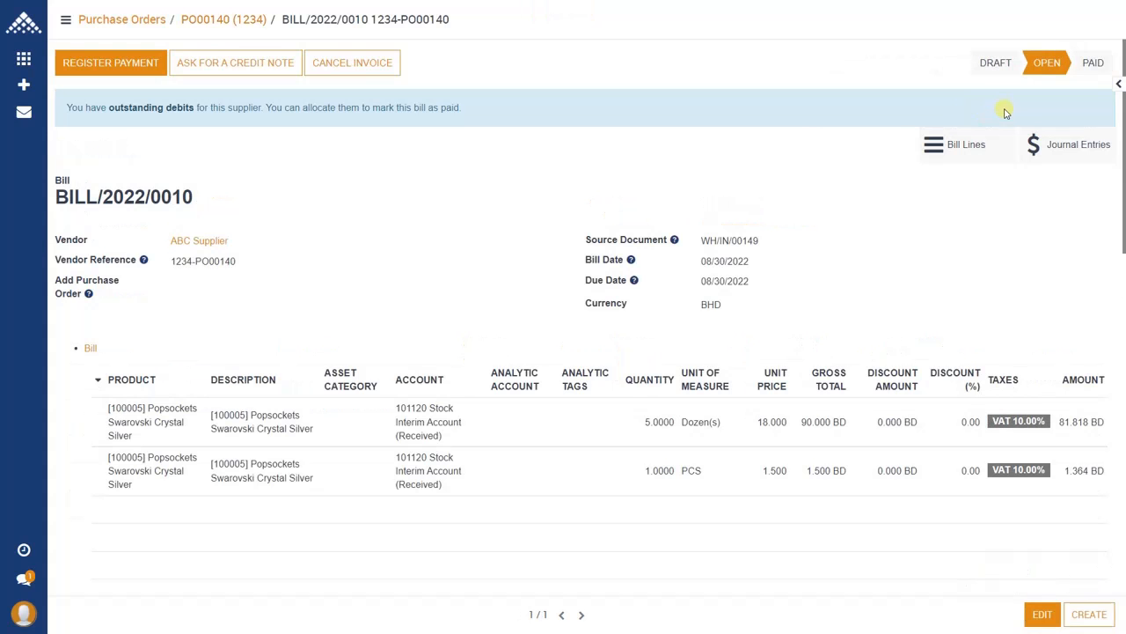
{"action": "mouse_move", "coordinate": [1041, 80]}
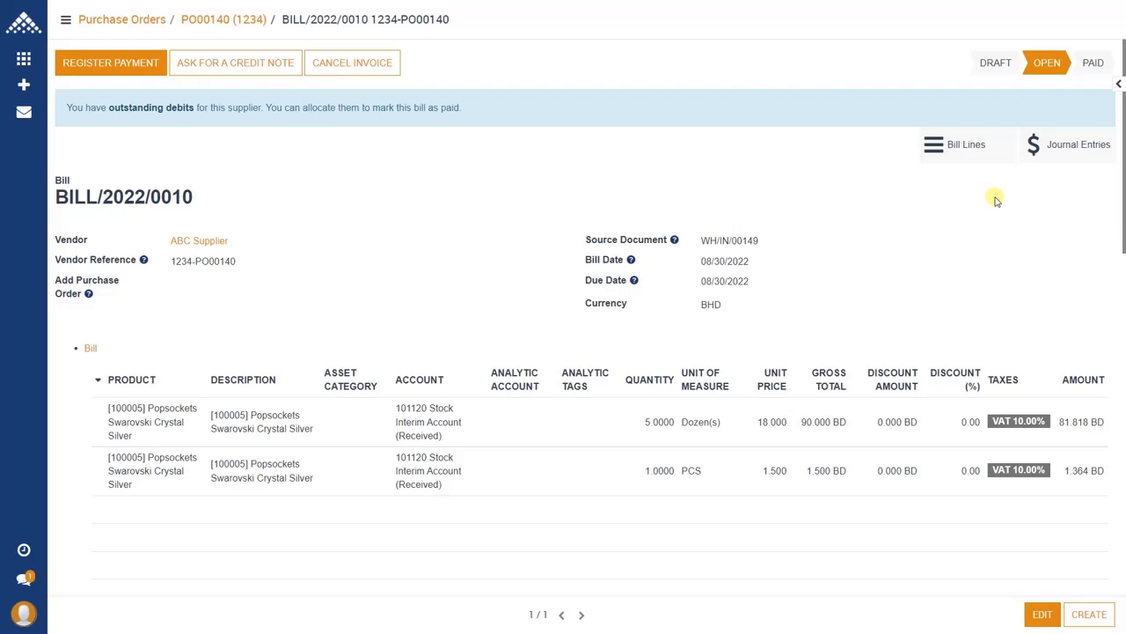
{"action": "left_click", "coordinate": [1095, 147]}
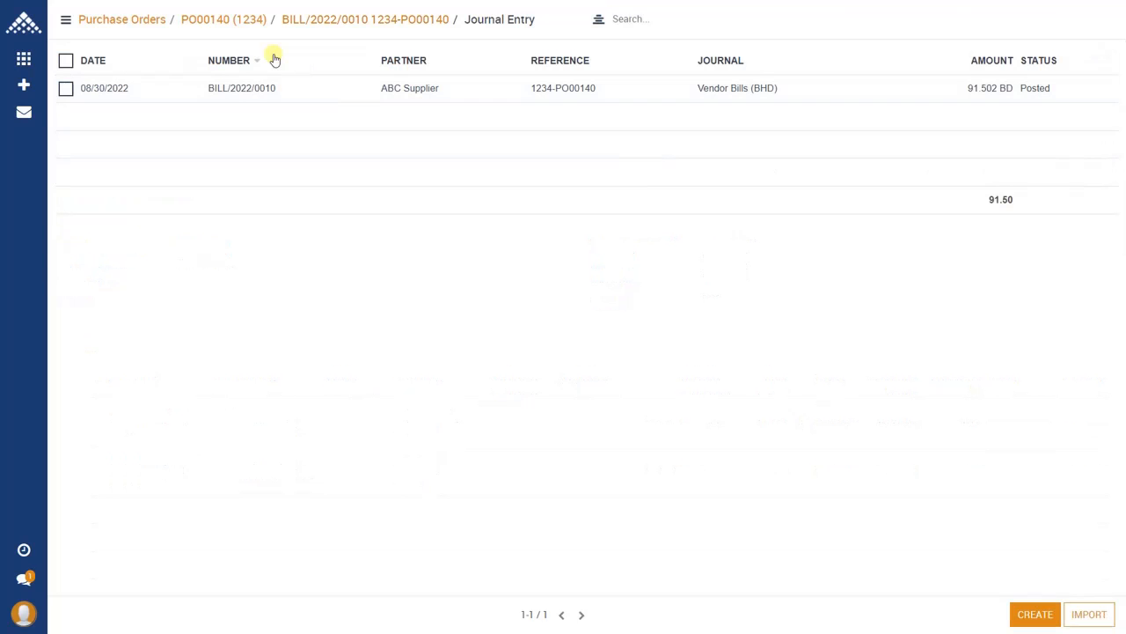
{"action": "left_click", "coordinate": [235, 24]}
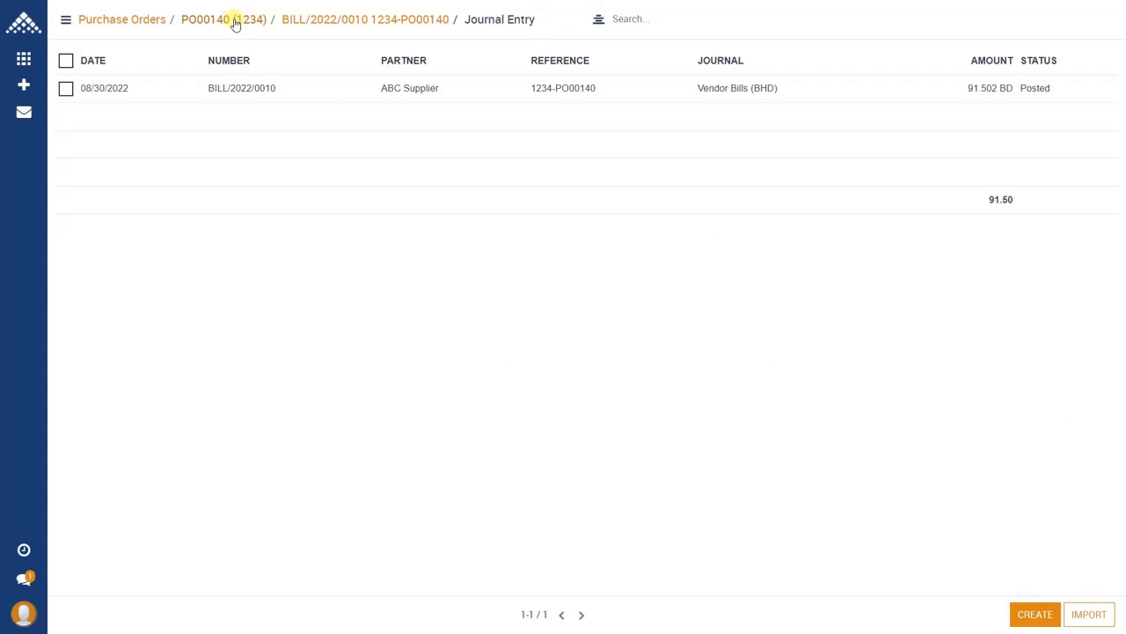